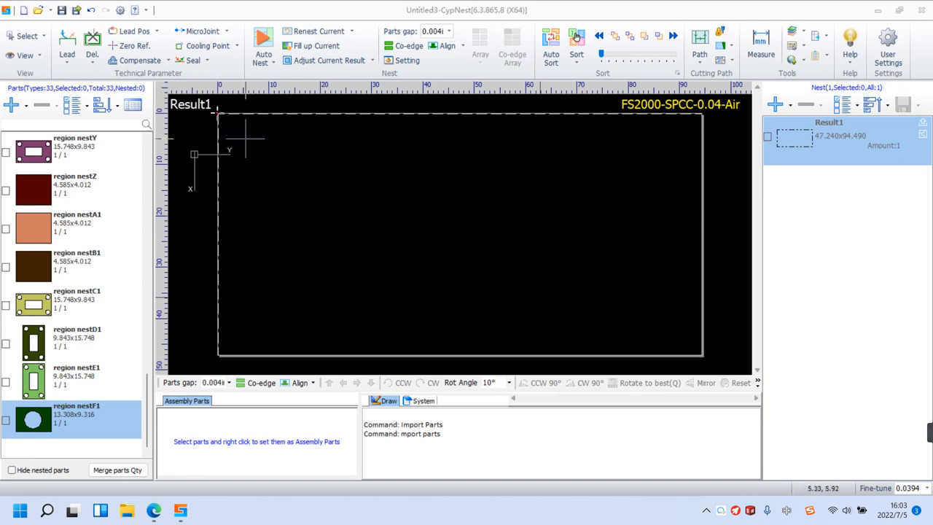
Review the Auto Nest settings, then close them without nesting.
click(265, 46)
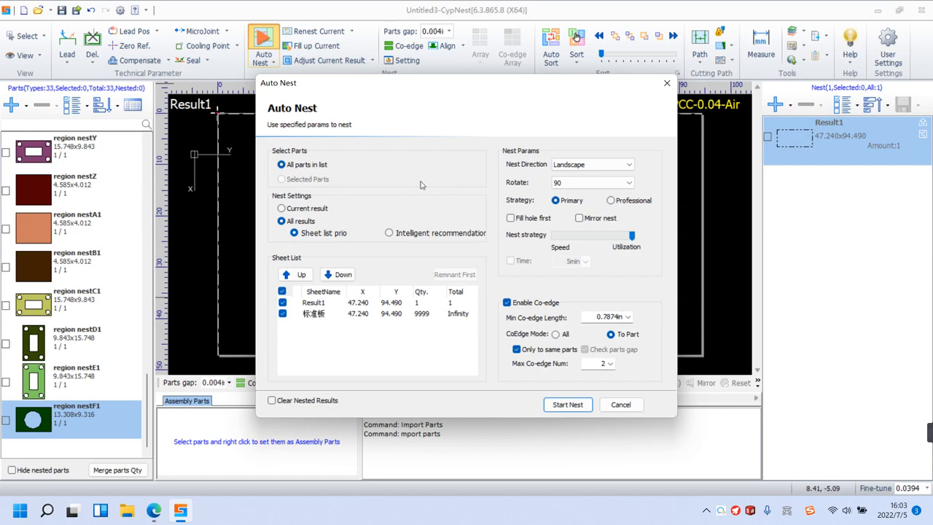
click(620, 404)
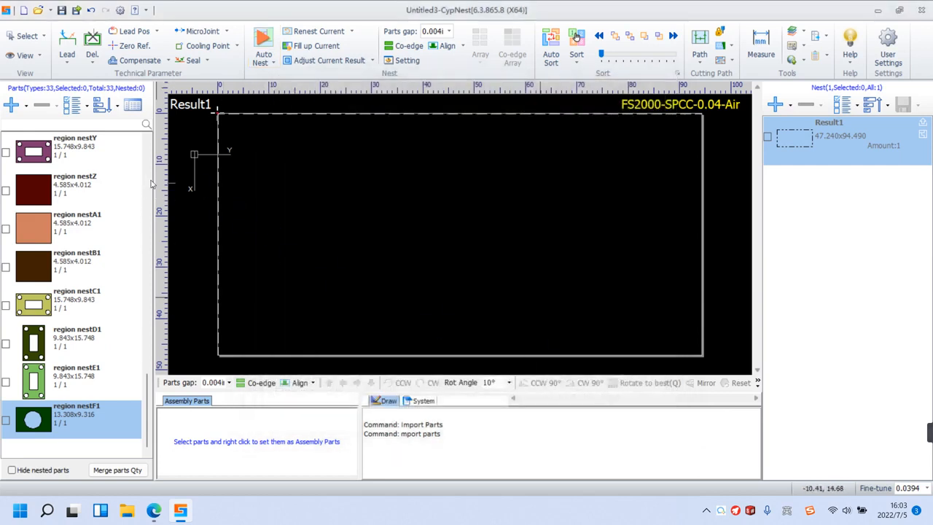
Check the part region nestZ and compare Auto Nest's selected-parts and all-parts options, closing without nesting.
click(6, 191)
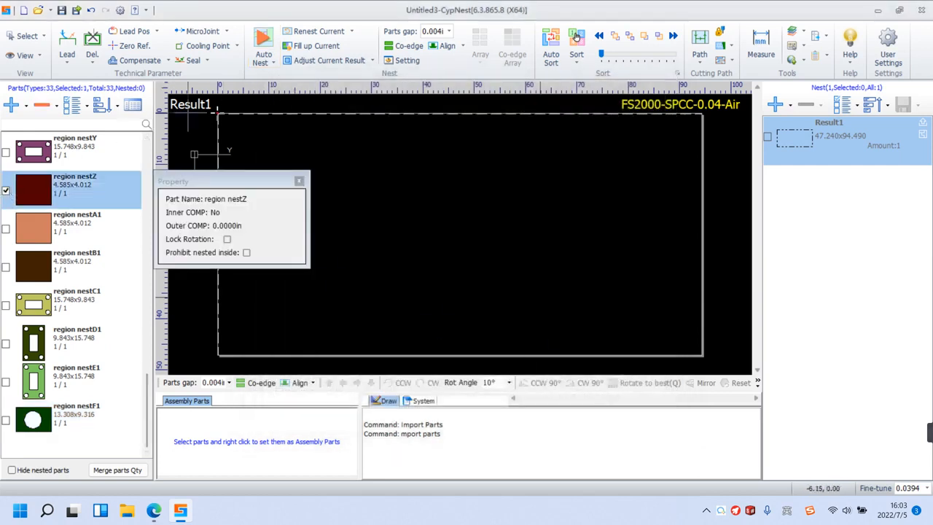
click(263, 40)
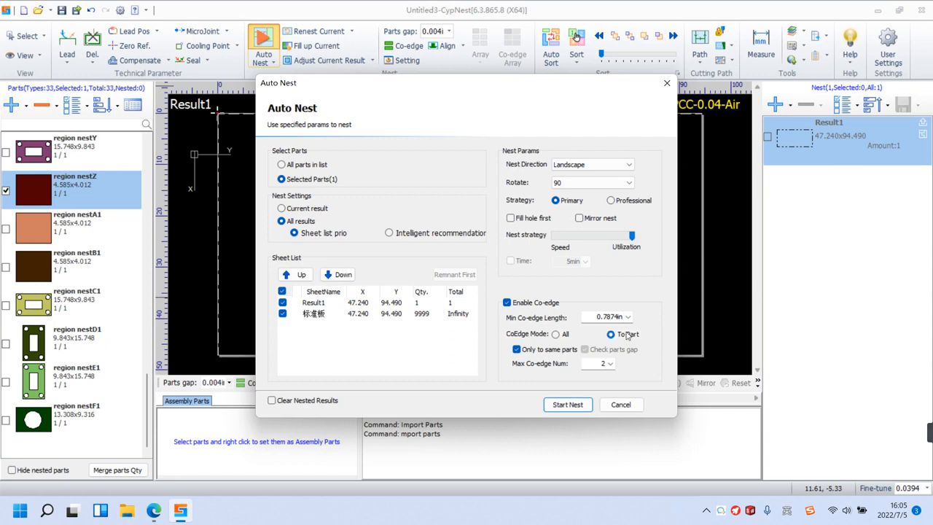
click(281, 180)
click(281, 164)
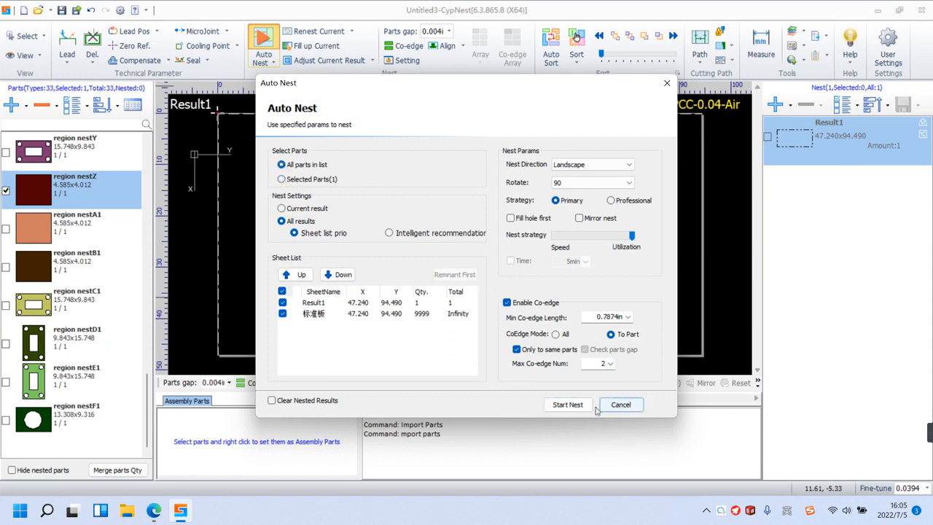
click(619, 405)
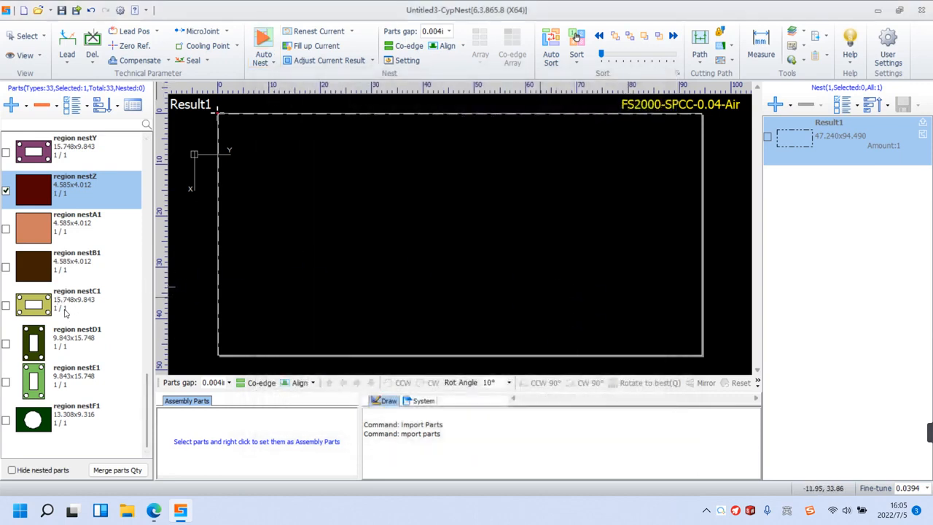
Set the quantity of region nestC1 to 3, add it to the checked parts, and auto-nest only the selected parts.
double_click(64, 311)
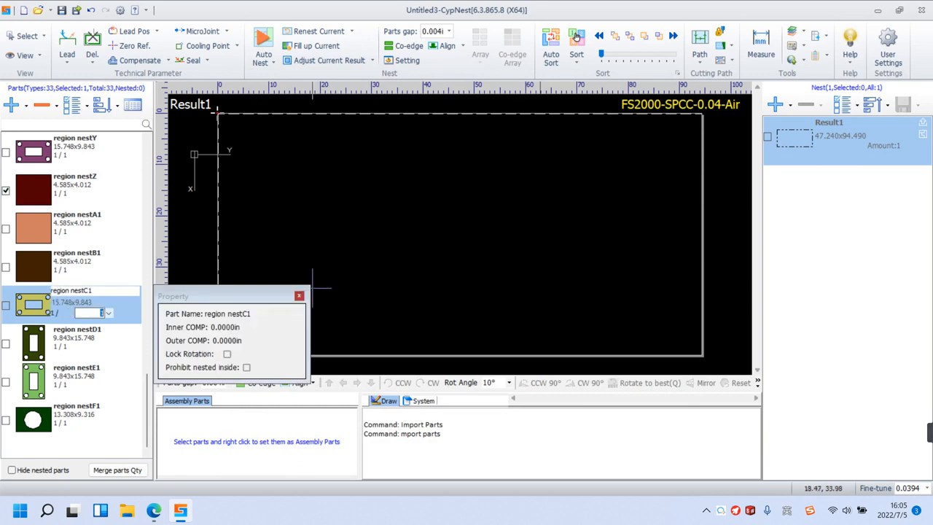
text(3)
click(6, 307)
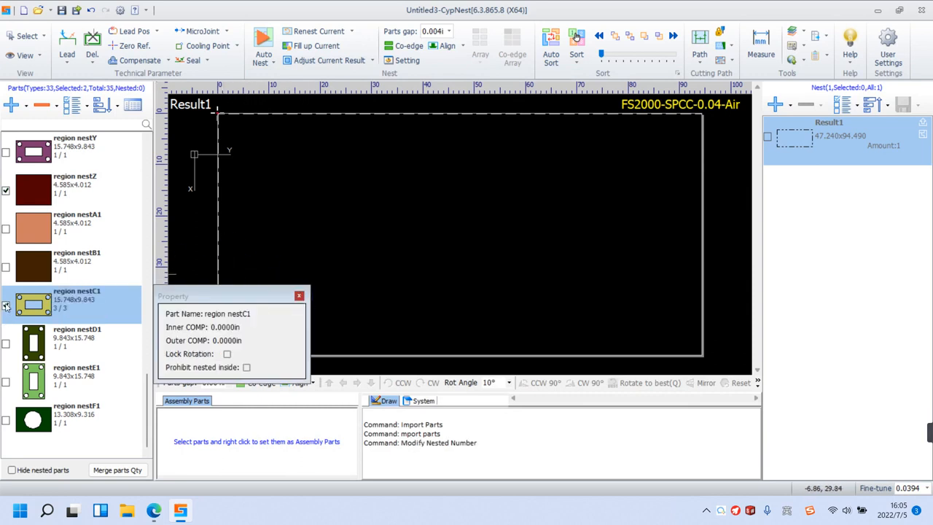
click(263, 44)
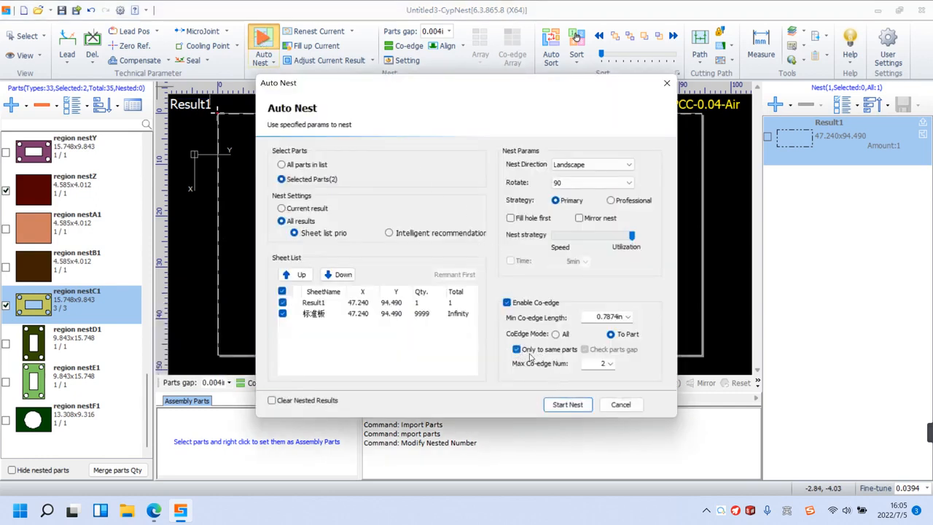
click(567, 404)
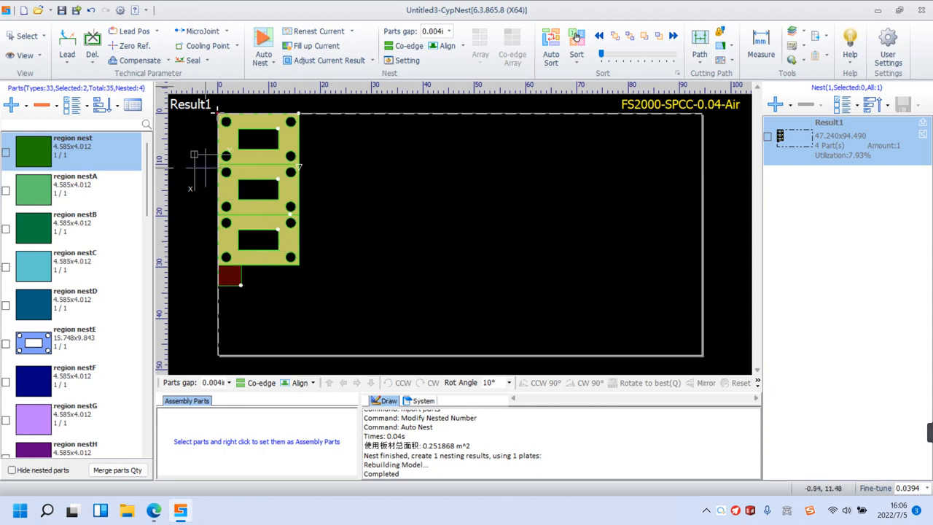
Review the sheet list in Auto Nest and close it without running another nest.
click(264, 43)
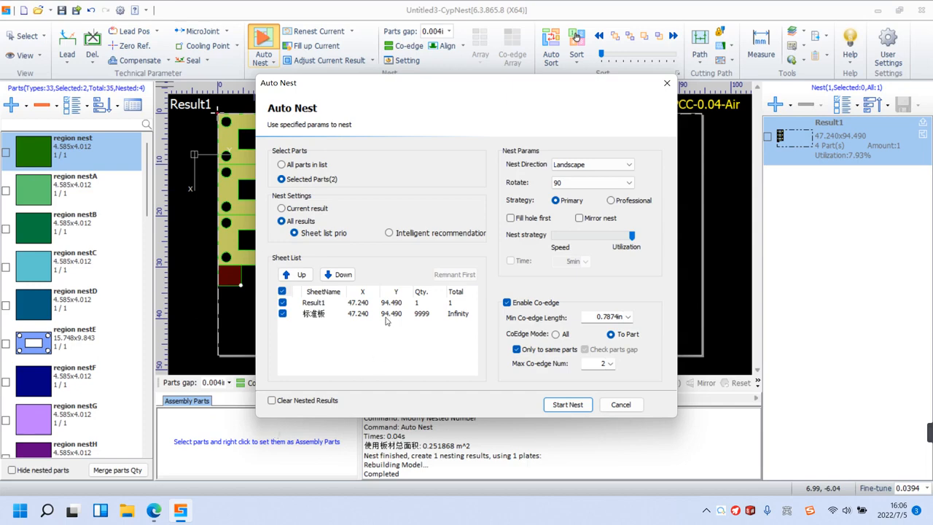
click(665, 83)
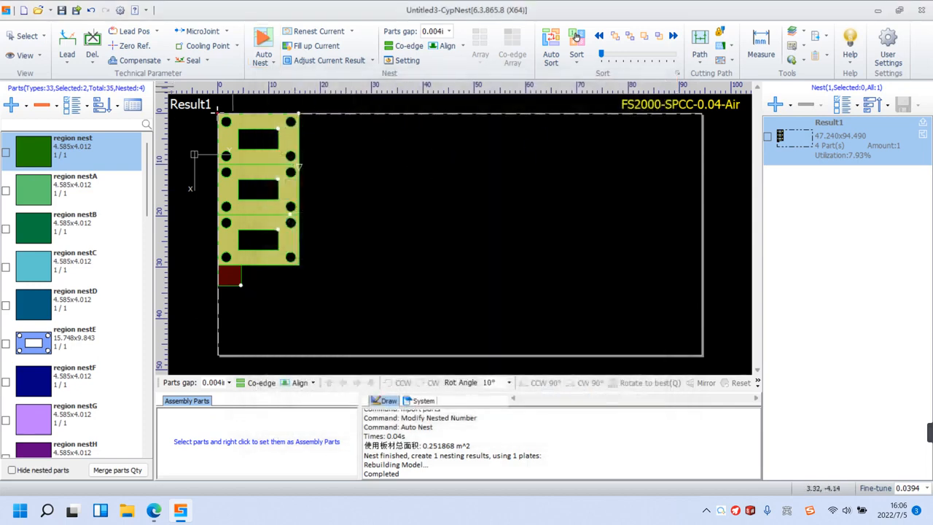
Region-nest all parts in the list into the empty sheet area beside the nested parts, with a zone of about 78 by 46 in.
click(261, 62)
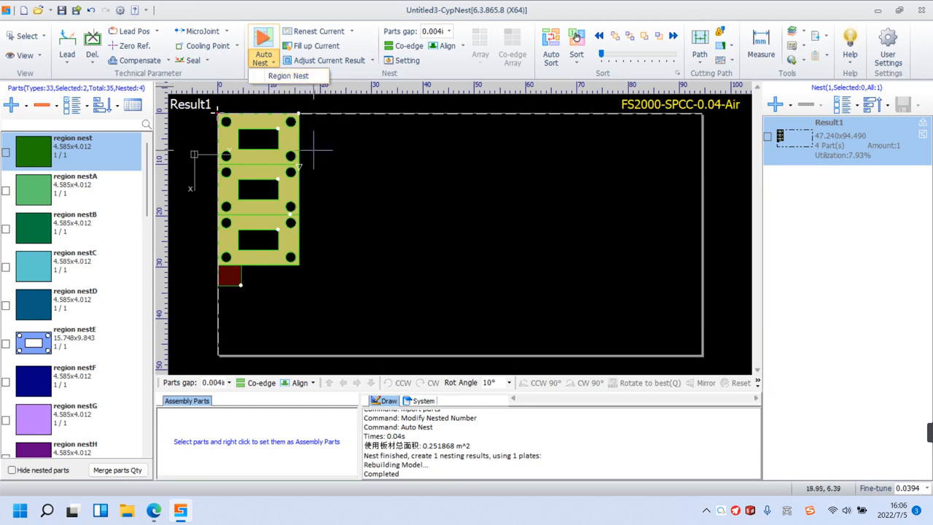
click(299, 76)
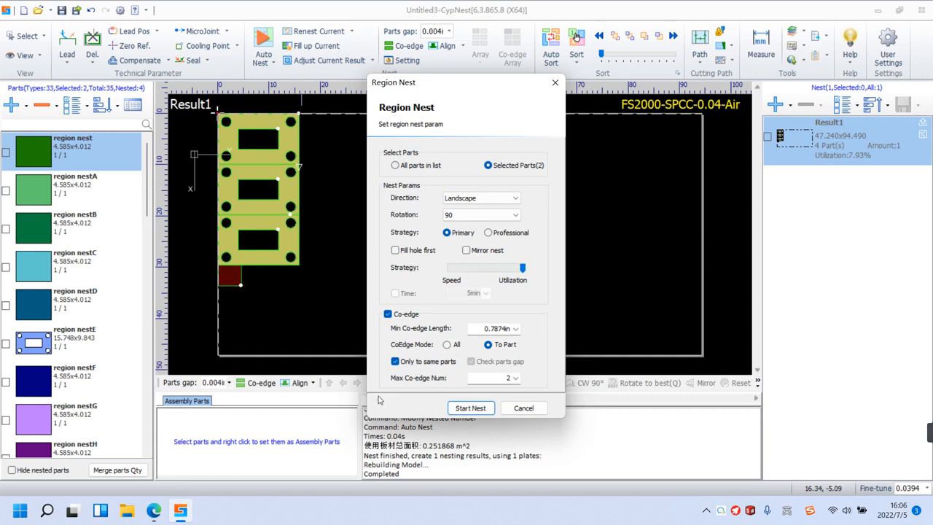
click(394, 165)
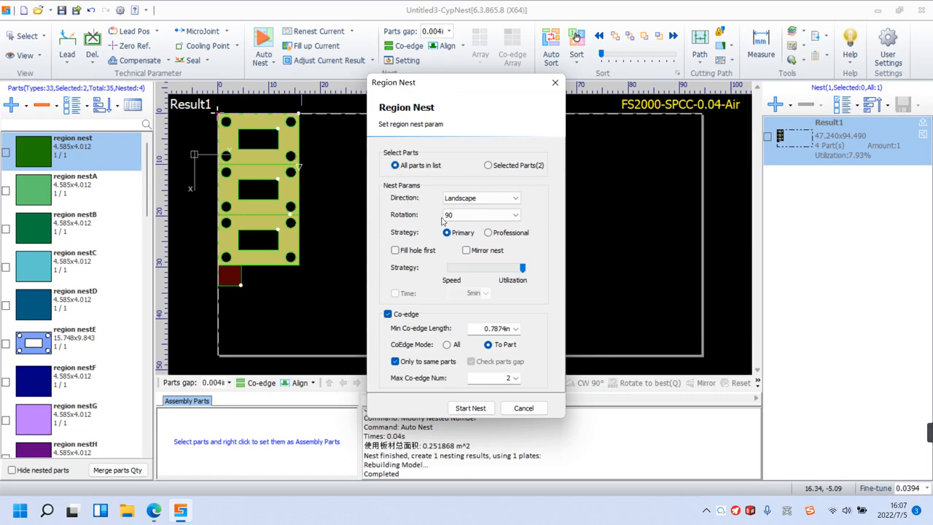
click(473, 407)
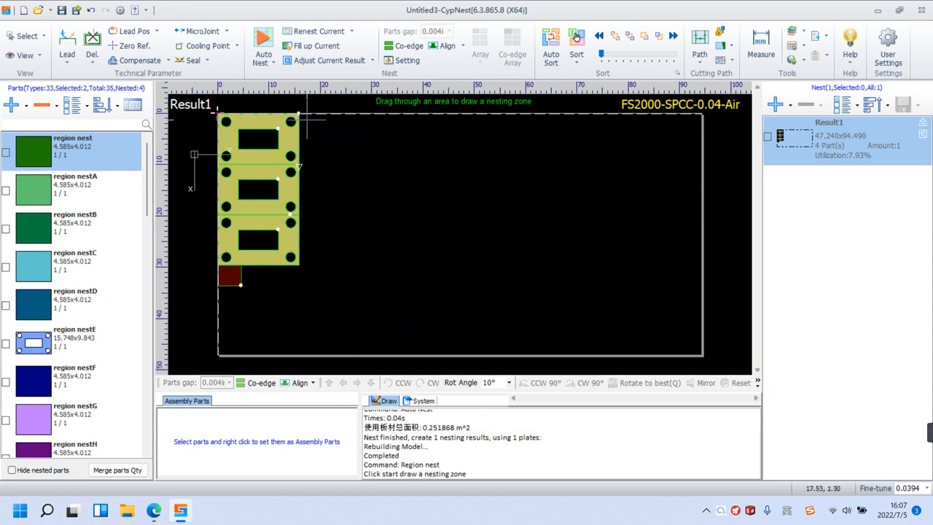
mouse_move(299, 114)
mouse_down()
mouse_move(341, 157)
mouse_move(688, 333)
mouse_move(699, 353)
mouse_up()
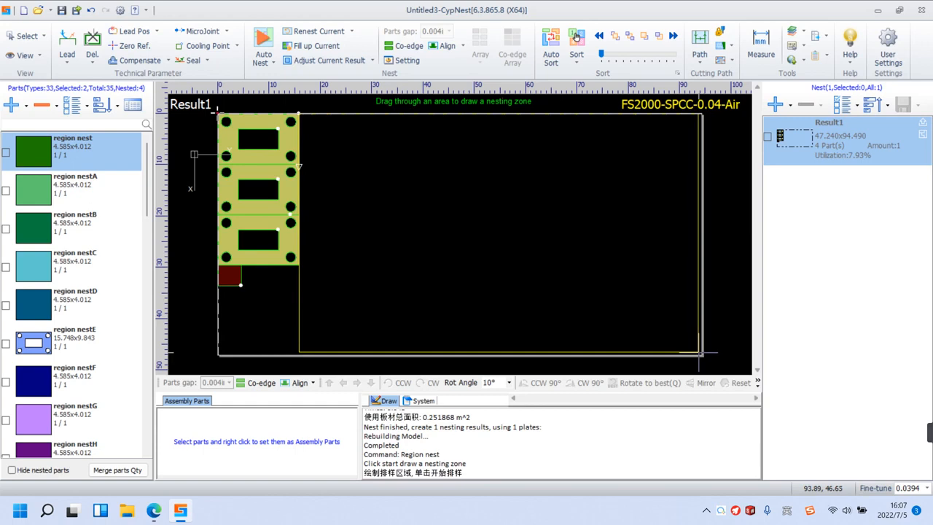
drag(700, 352, 699, 353)
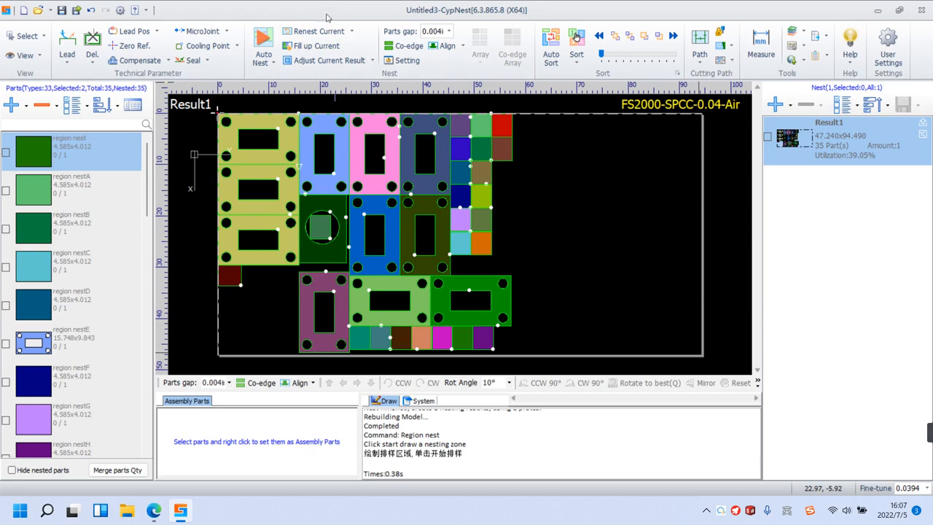
click(351, 32)
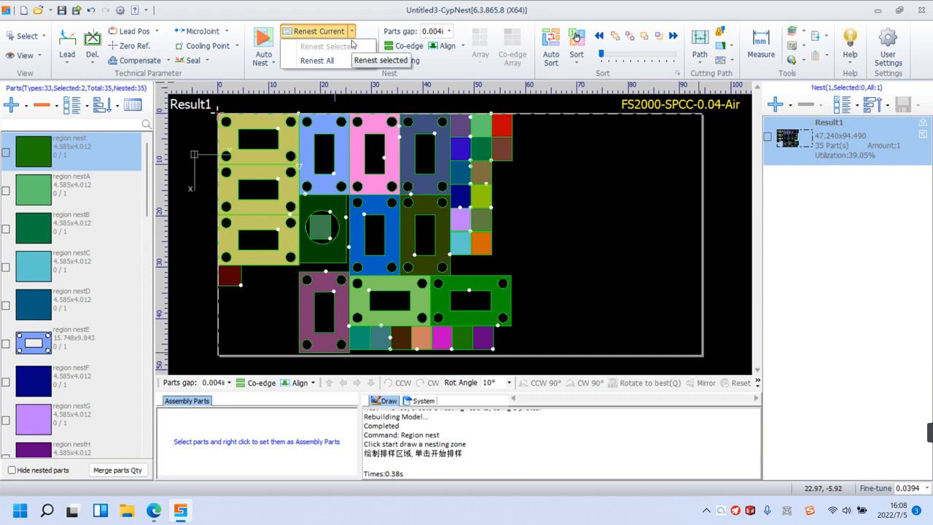
click(386, 8)
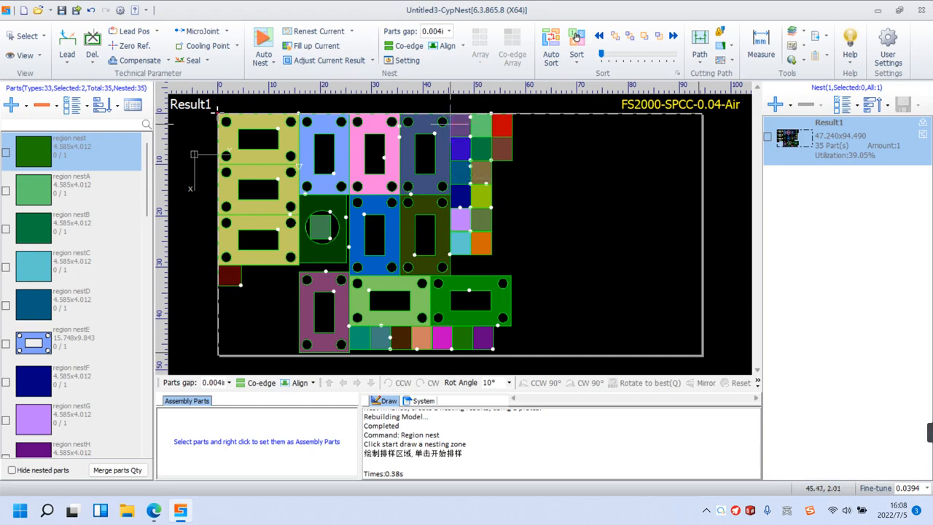
click(351, 32)
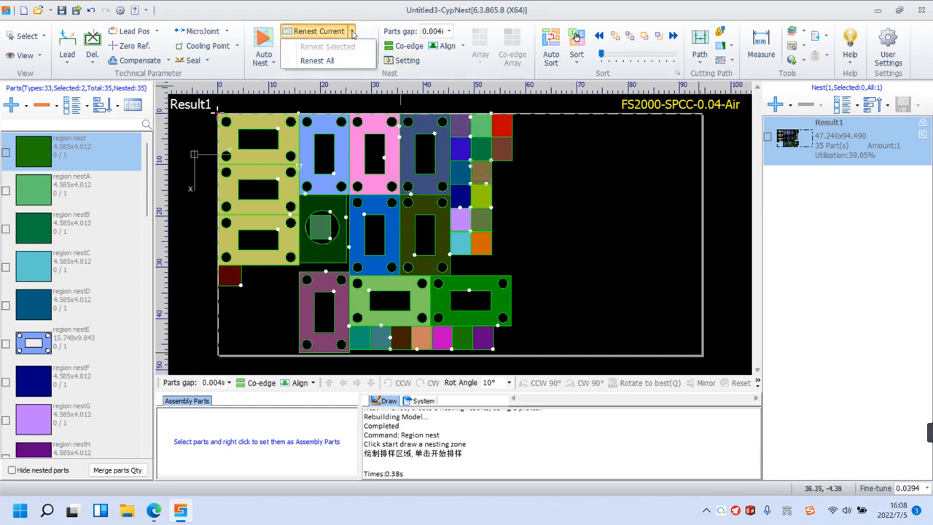
click(351, 33)
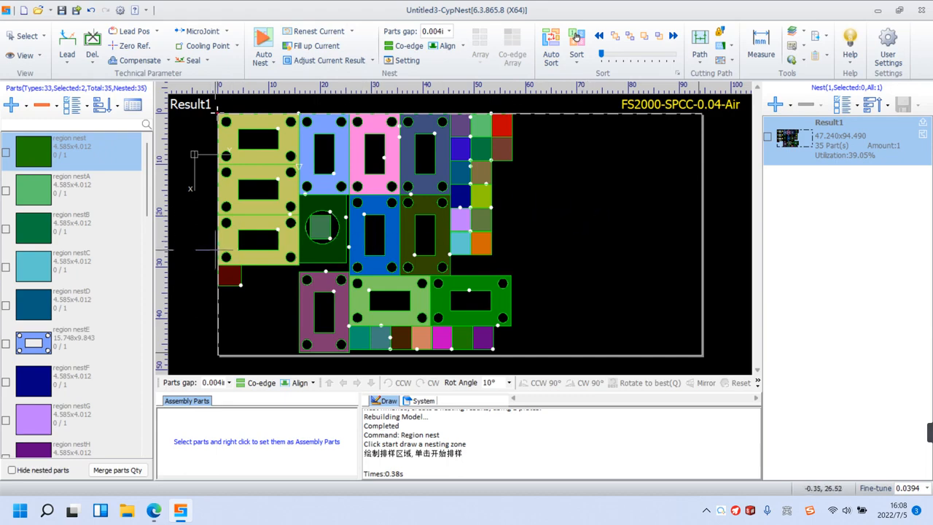
Set the quantity of region nestE to 15, check the part, and fill up the current sheet with the selected parts.
click(64, 349)
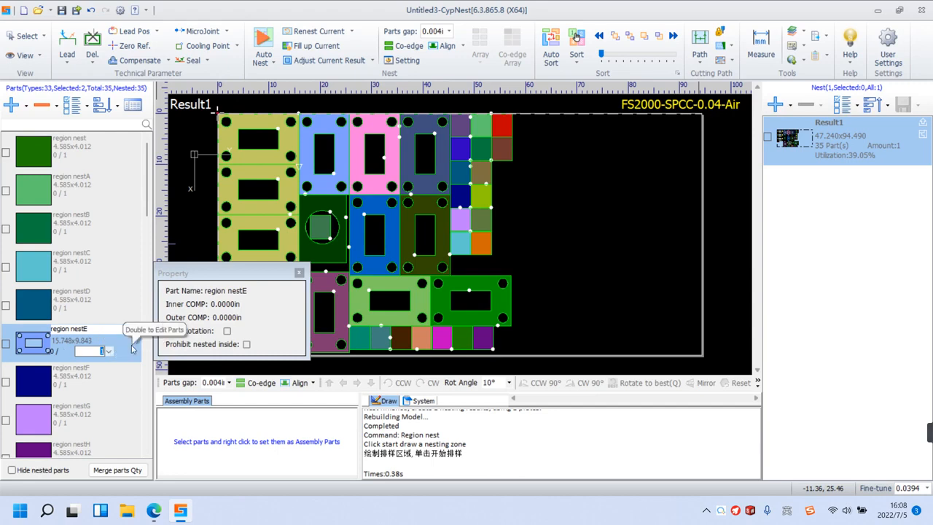
text(15)
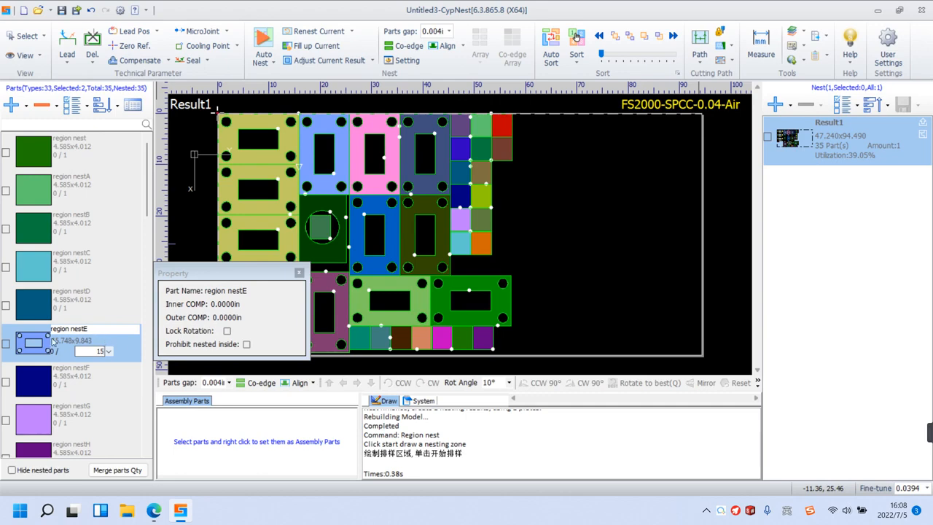
click(7, 344)
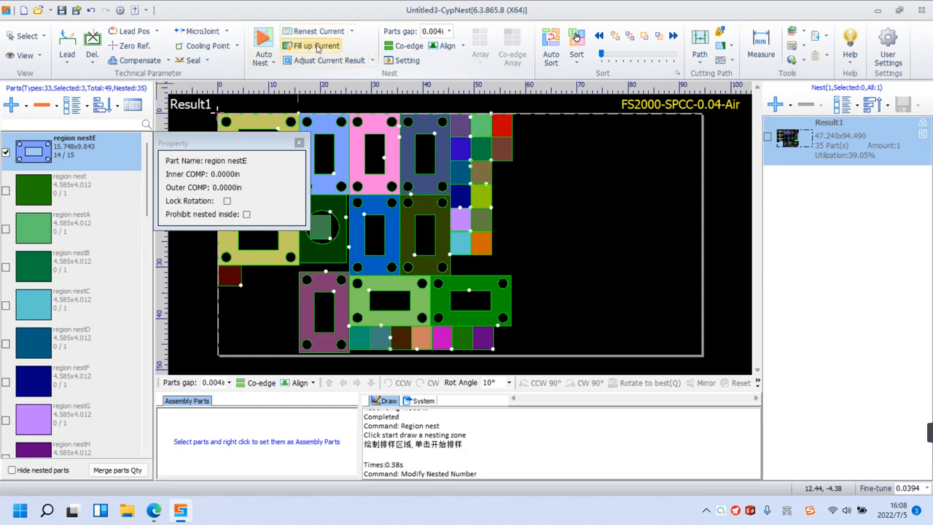
click(317, 46)
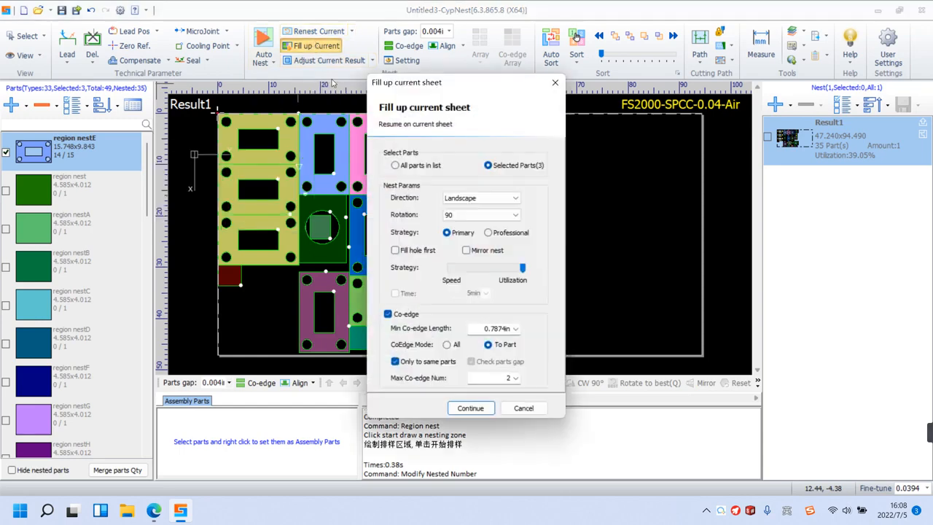
click(480, 413)
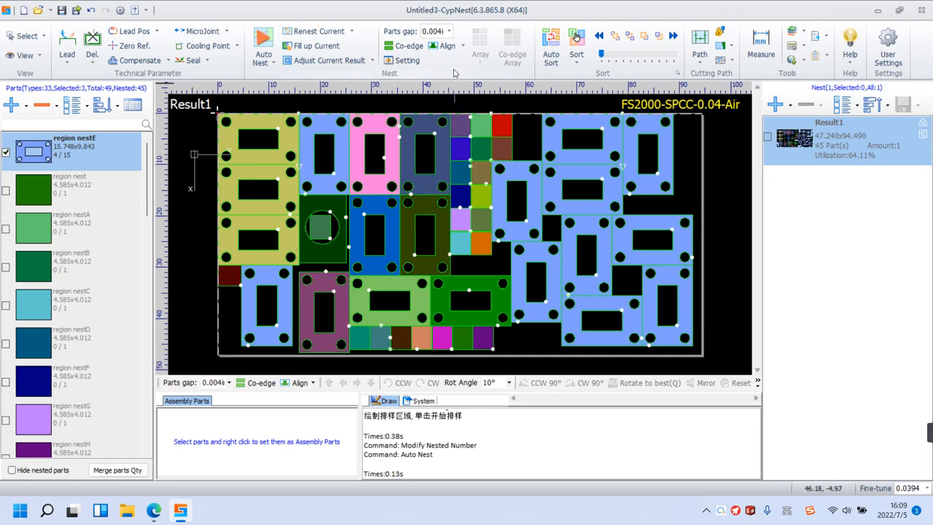
Adjust the current result with all parts centered, inner parts centered and part distance adjustment at 0.0394 in.
click(350, 63)
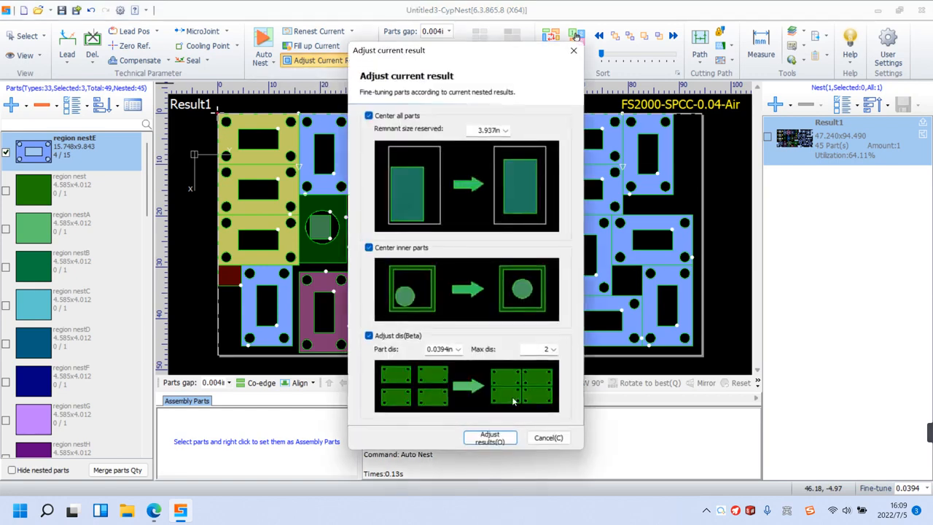
click(502, 442)
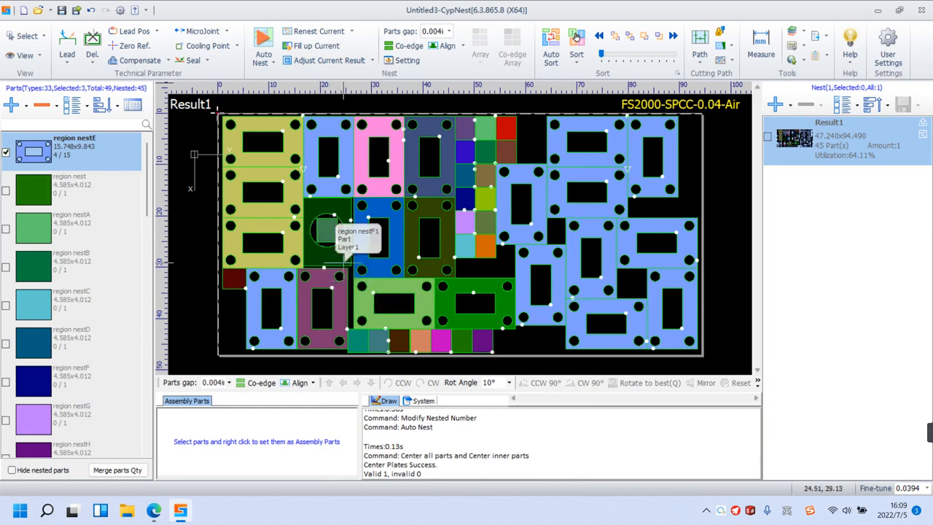
mouse_move(776, 434)
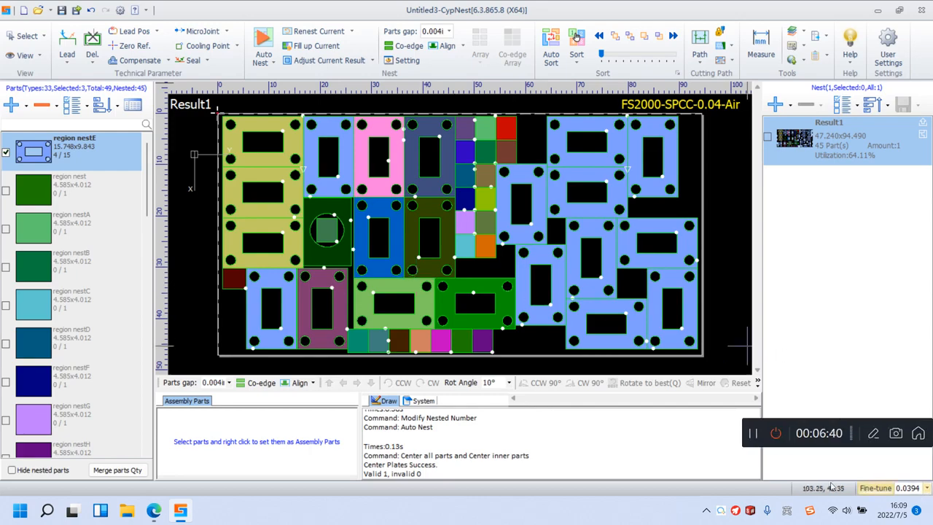